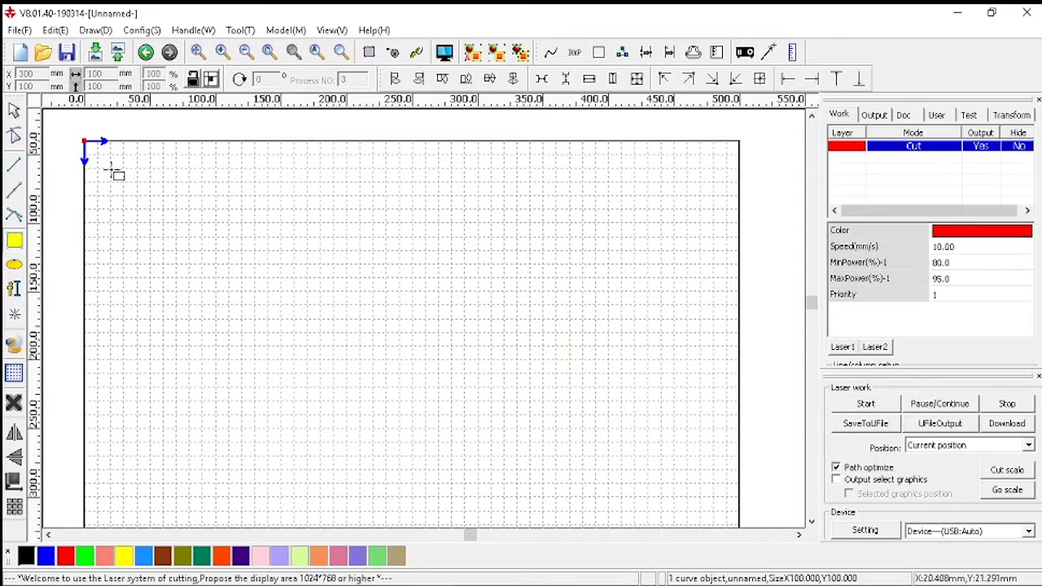
Step: Draw a rectangle near the upper-left corner of the work area and set its width and height to 100 mm
left_click_drag(112, 170, 197, 255)
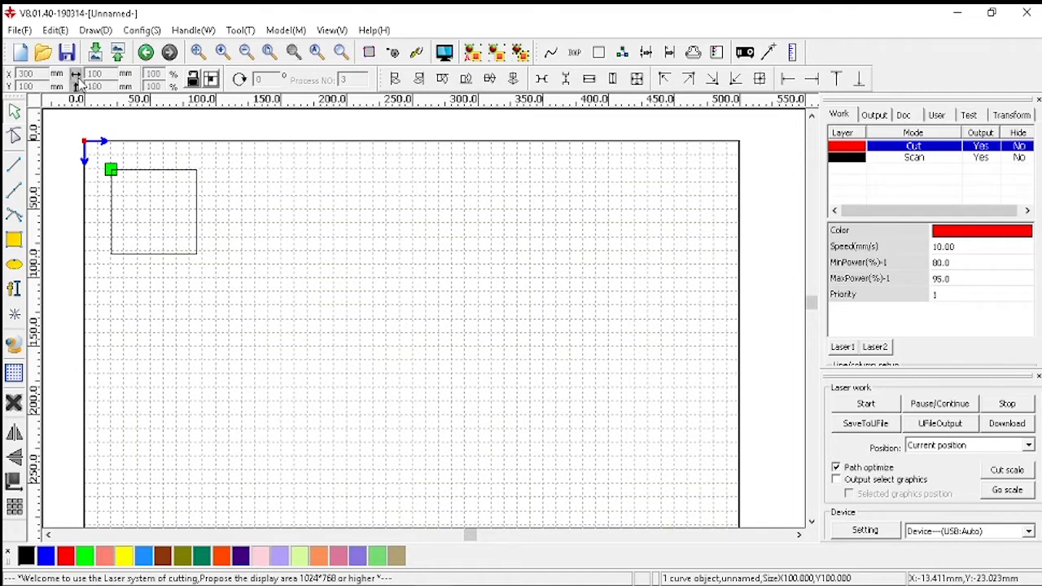
left_click(159, 171)
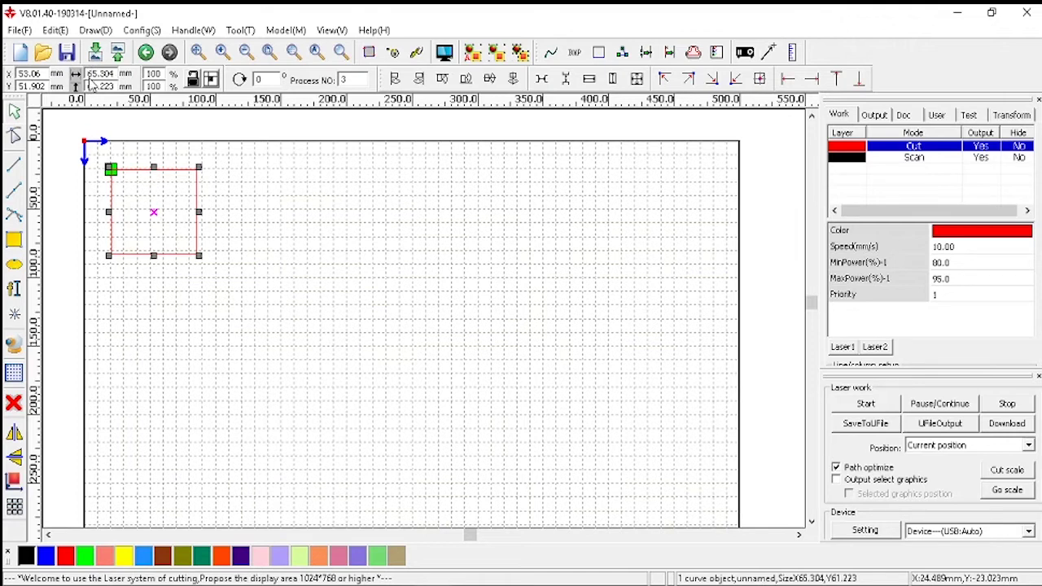
left_click_drag(88, 73, 126, 85)
type("100")
key("Return")
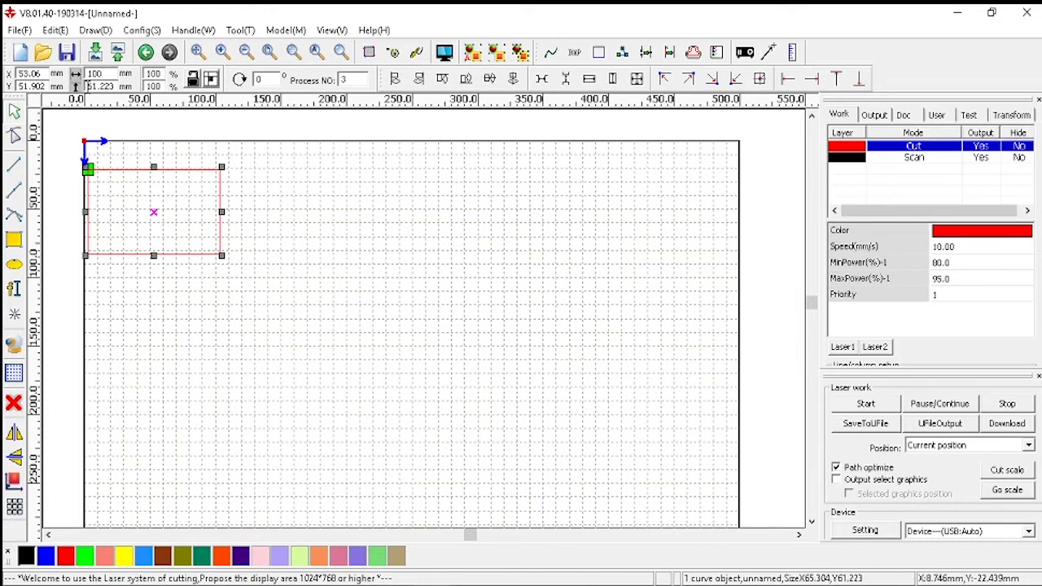
left_click_drag(92, 85, 110, 87)
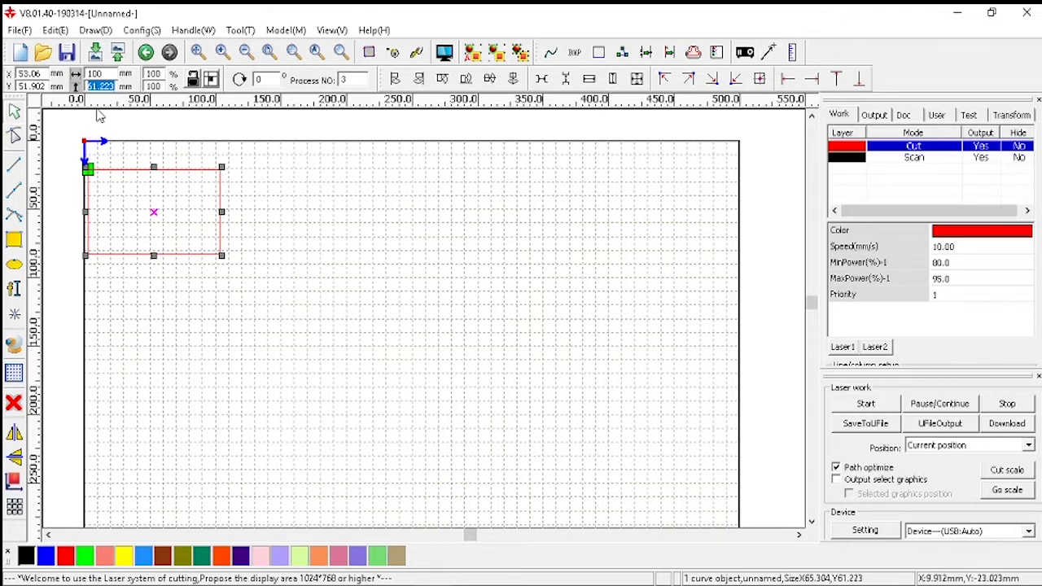
type("100")
key("Return")
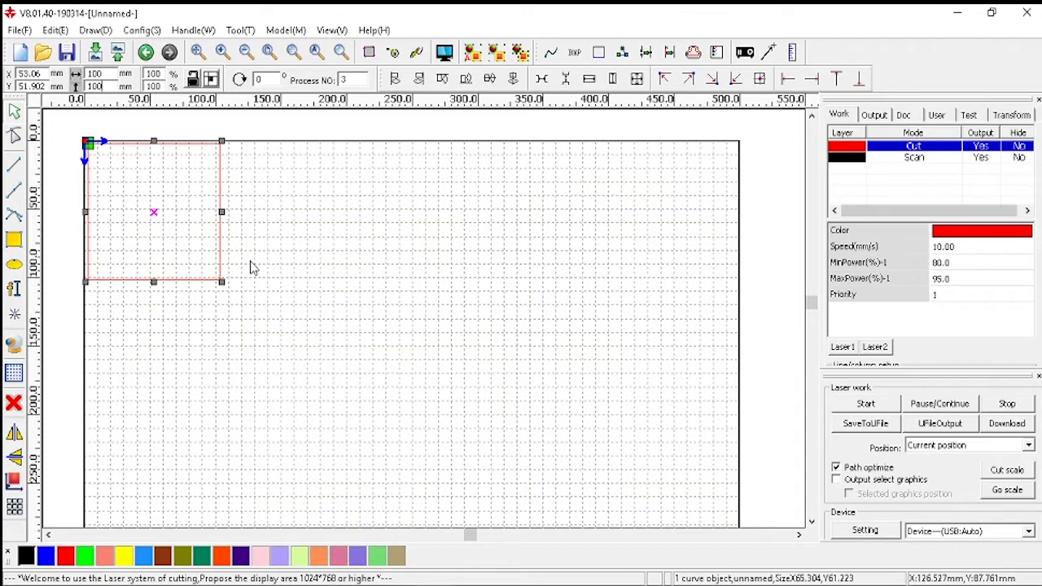
Step: Move the square so its centre is at X 300 mm and Y 100 mm, and deselect it
mouse_move(155, 213)
left_mouse_down()
mouse_move(177, 230)
mouse_move(259, 233)
mouse_move(178, 263)
mouse_move(259, 251)
mouse_move(201, 232)
left_mouse_up()
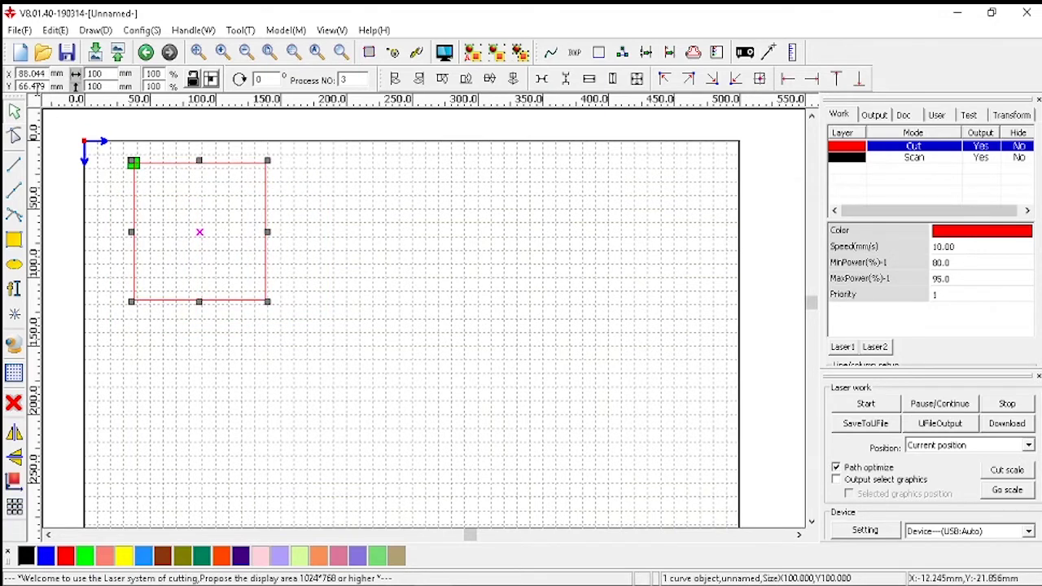
left_click_drag(200, 236, 226, 234)
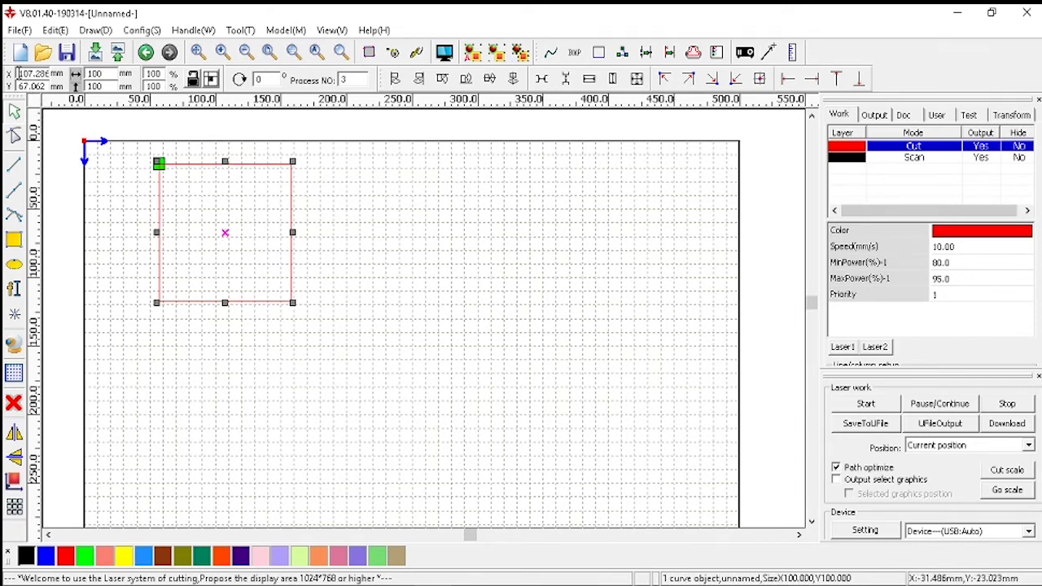
left_click_drag(18, 73, 54, 75)
key("BackSpace")
type("300")
key("Return")
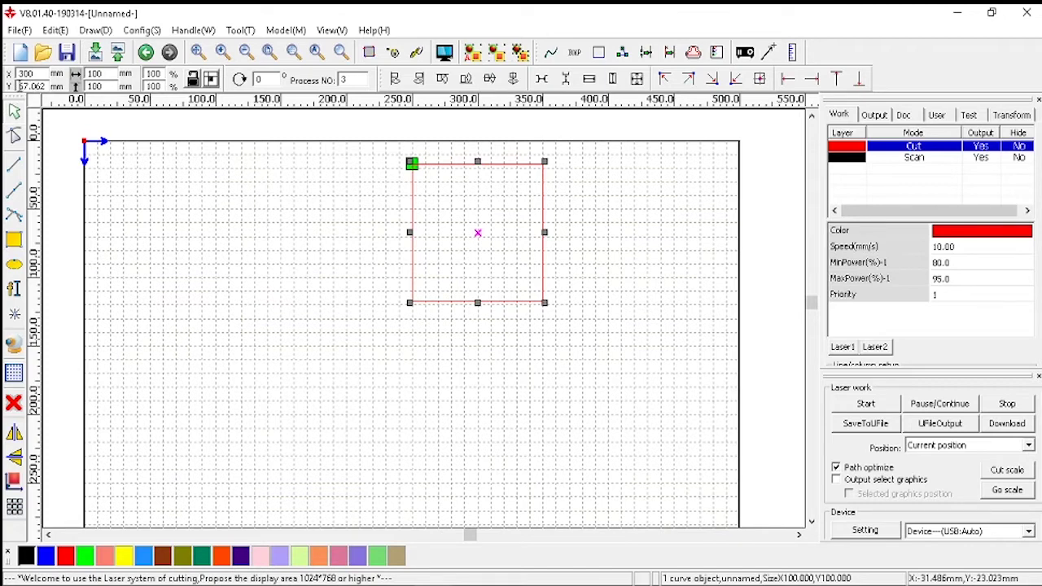
left_click_drag(20, 87, 51, 86)
type("100")
key("Return")
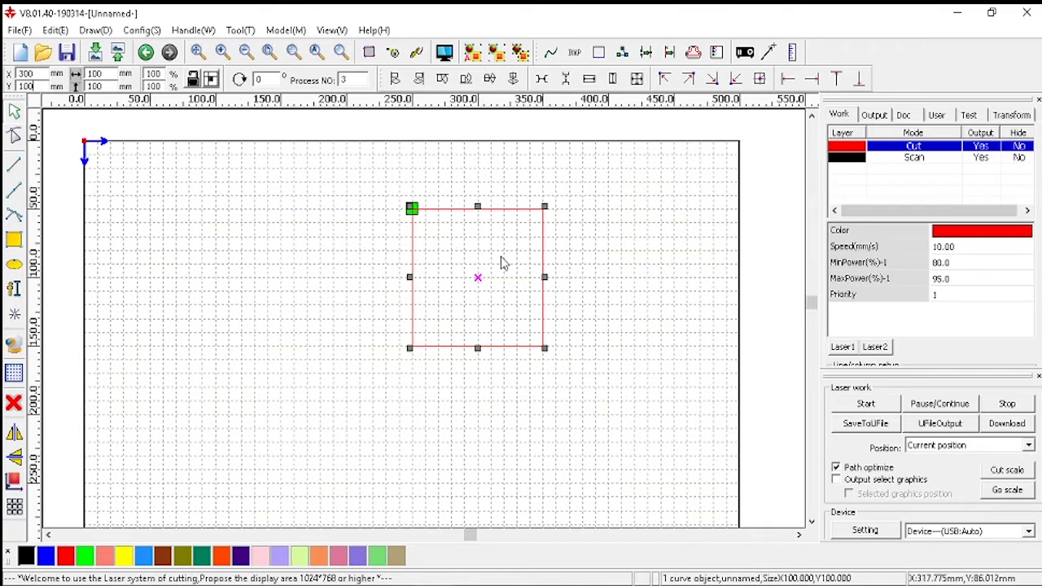
left_click(293, 340)
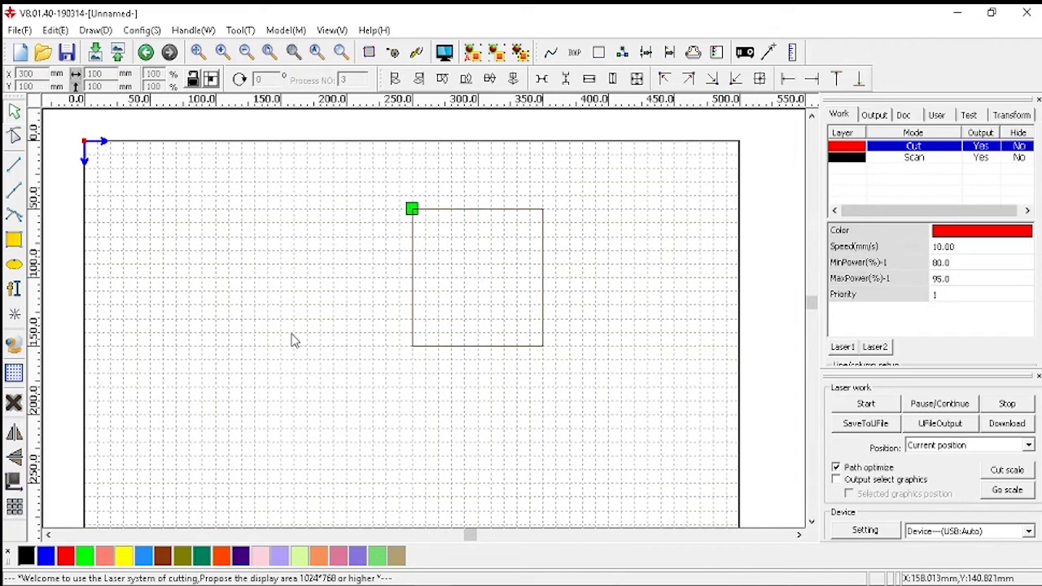
Step: Draw a circle about 36 mm in diameter in the empty area beside the square and enlarge it to about 58 mm
left_click(14, 267)
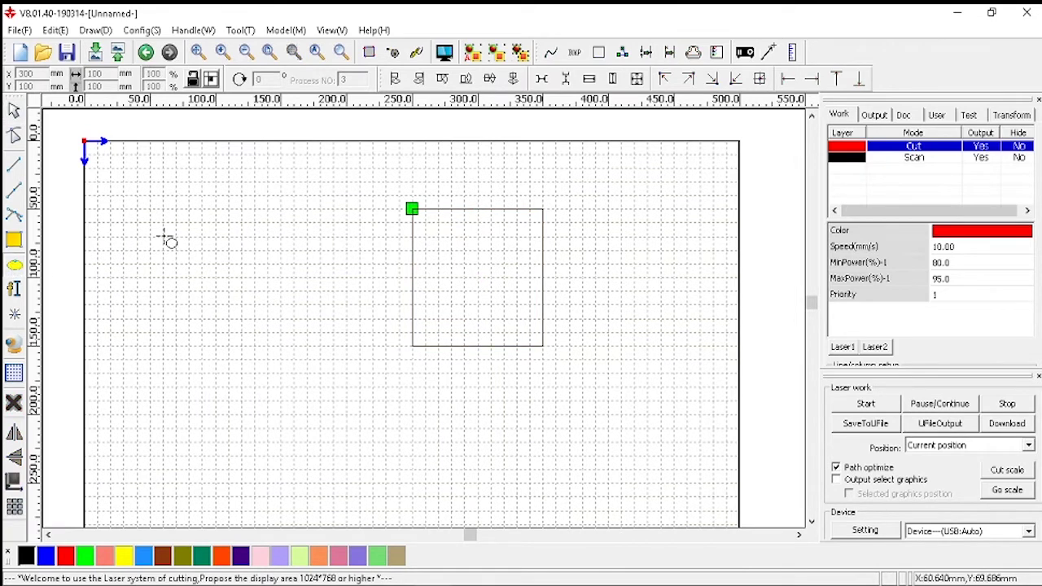
left_click_drag(163, 236, 211, 323)
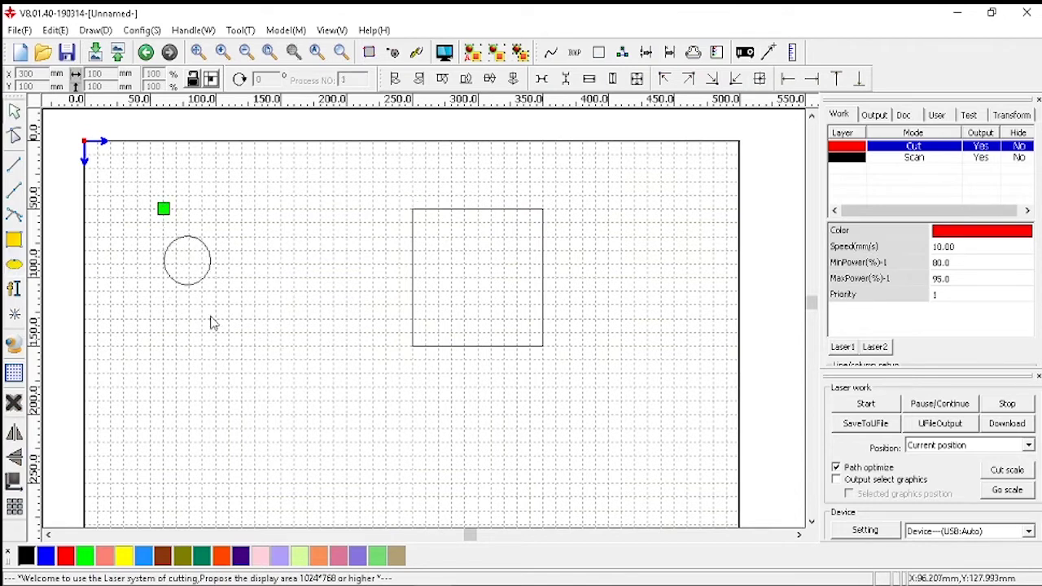
left_click(210, 259)
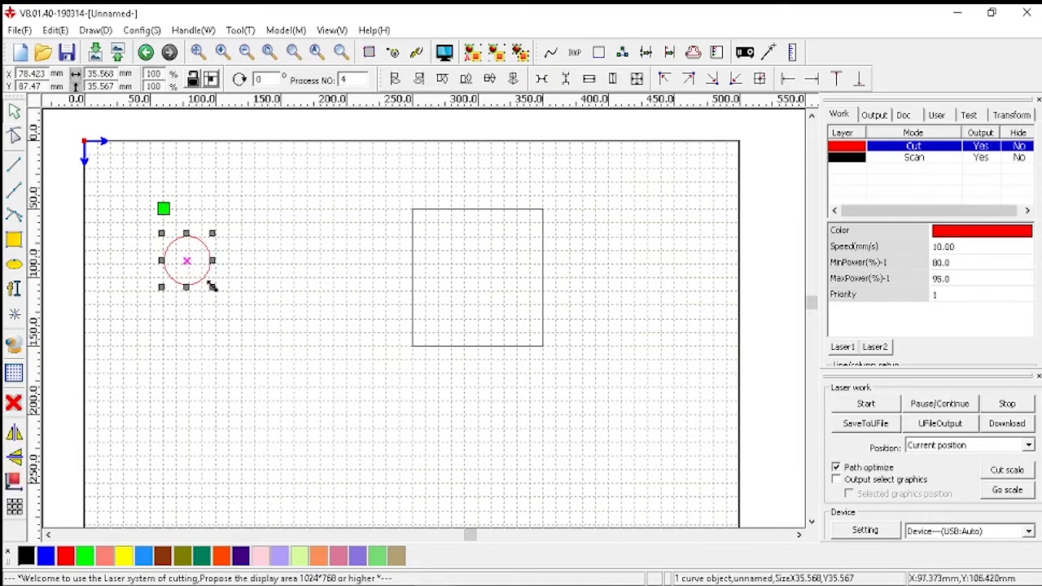
left_click_drag(211, 286, 243, 317)
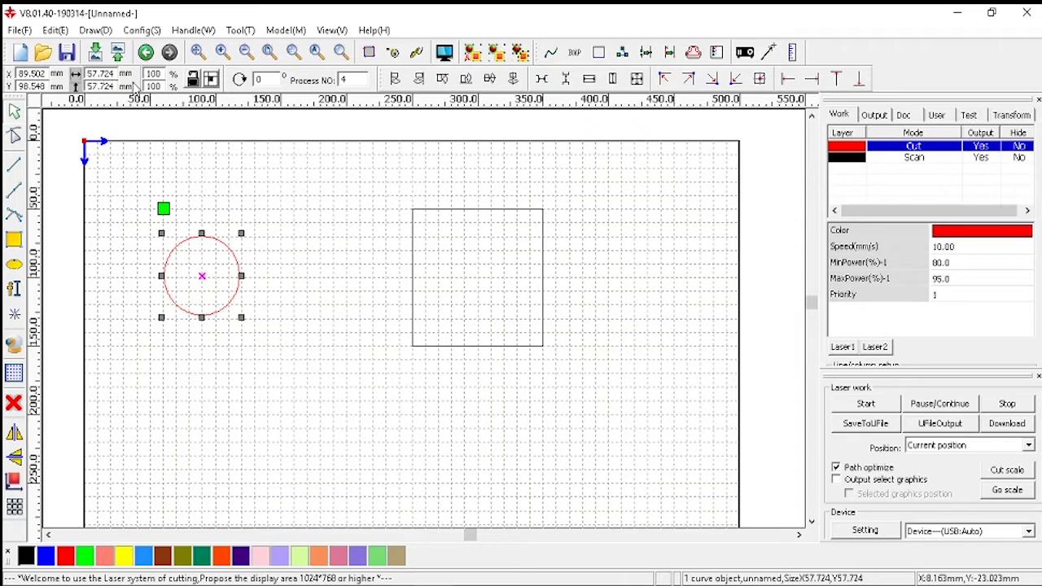
Step: Lock the circle's width-to-height ratio and set its diameter to 50 mm
left_click(193, 78)
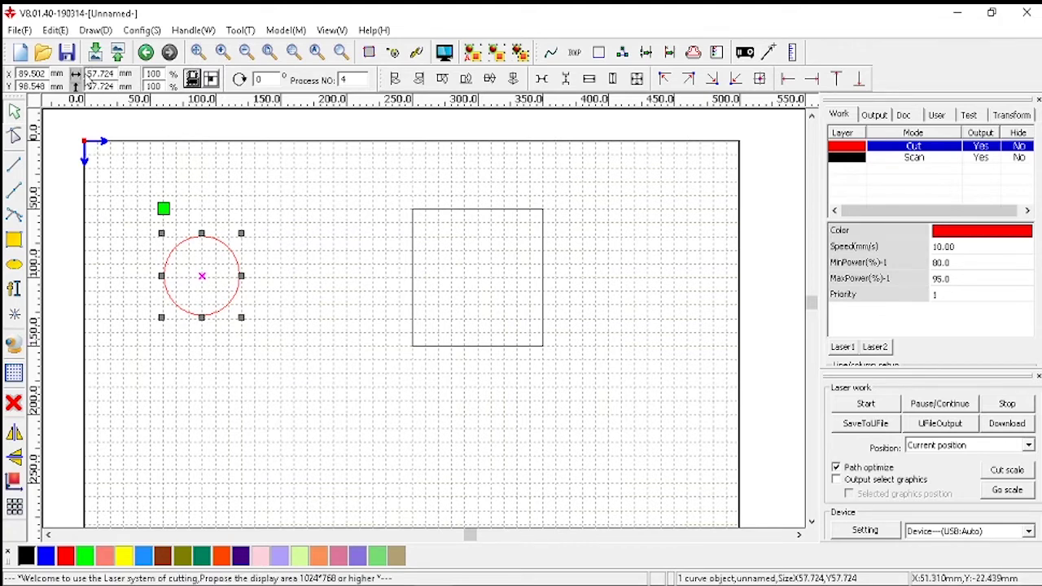
left_click(192, 78)
left_click_drag(87, 74, 115, 75)
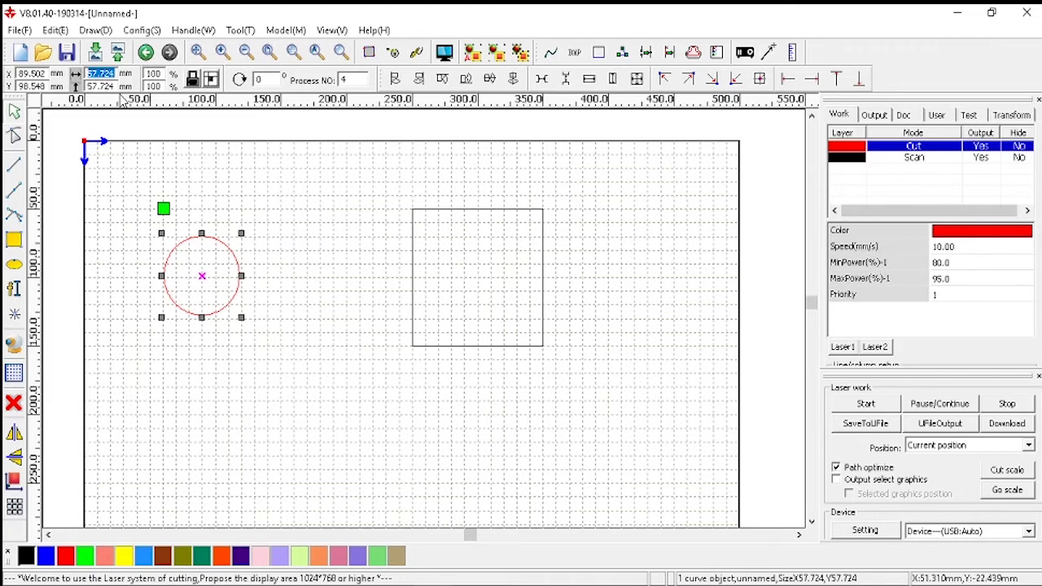
type("50")
key("Return")
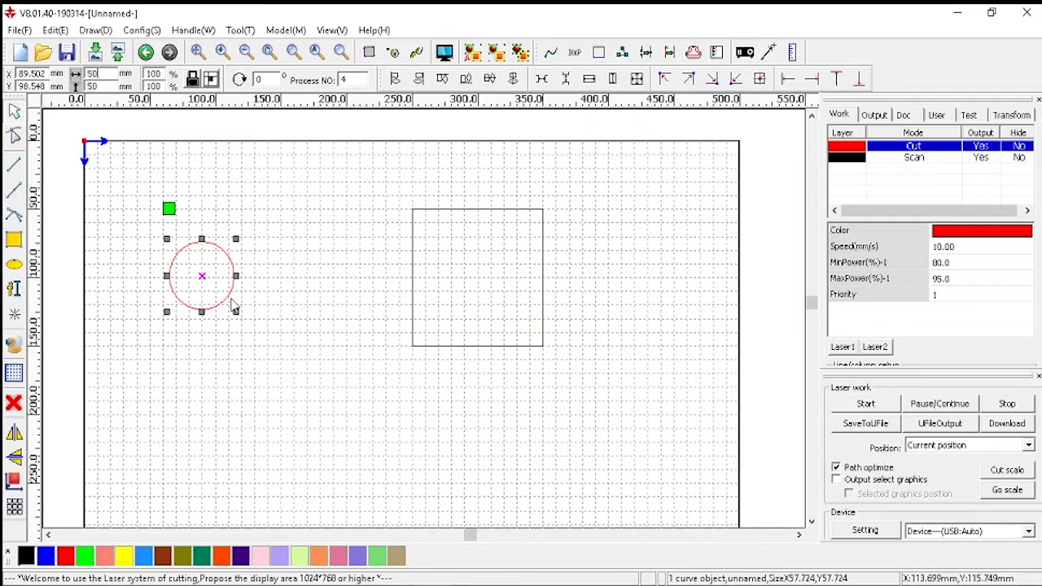
Step: Move the circle's centre to X 300 mm and Y 100 mm inside the square, and deselect it
left_click(202, 277)
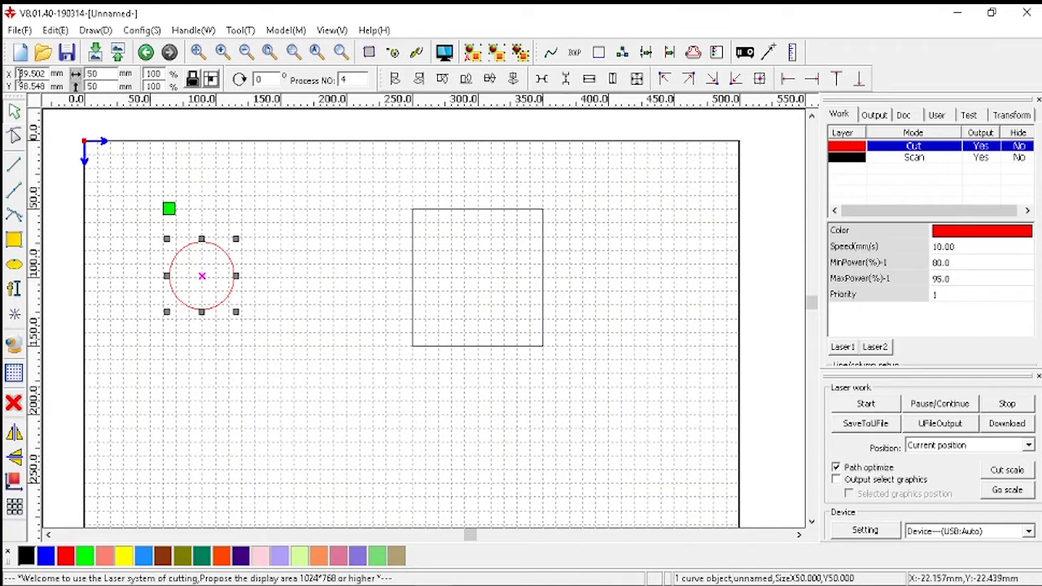
left_click_drag(18, 73, 72, 81)
type("300")
key("Return")
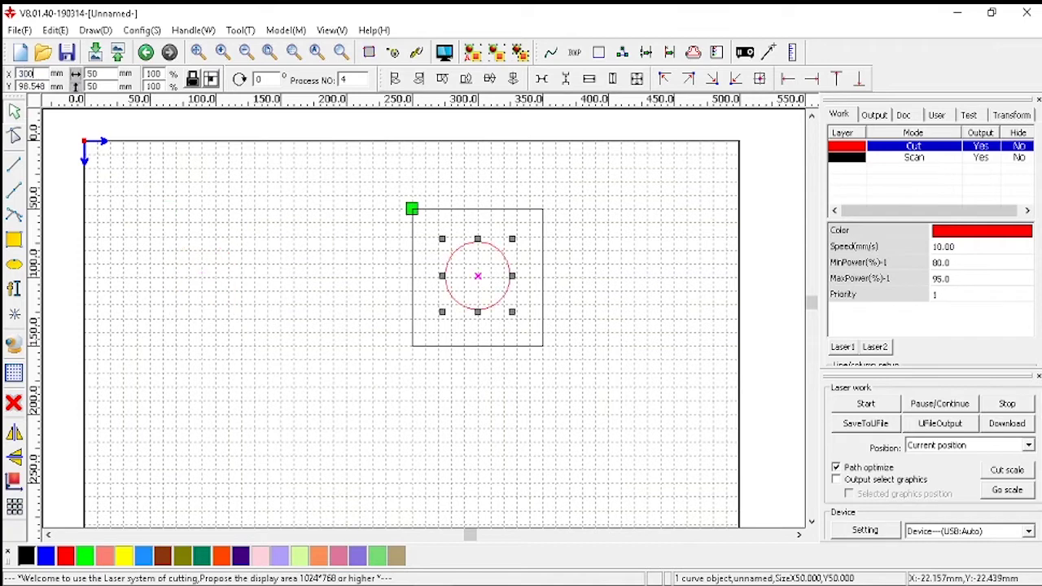
left_click_drag(18, 86, 62, 86)
type("100")
key("Return")
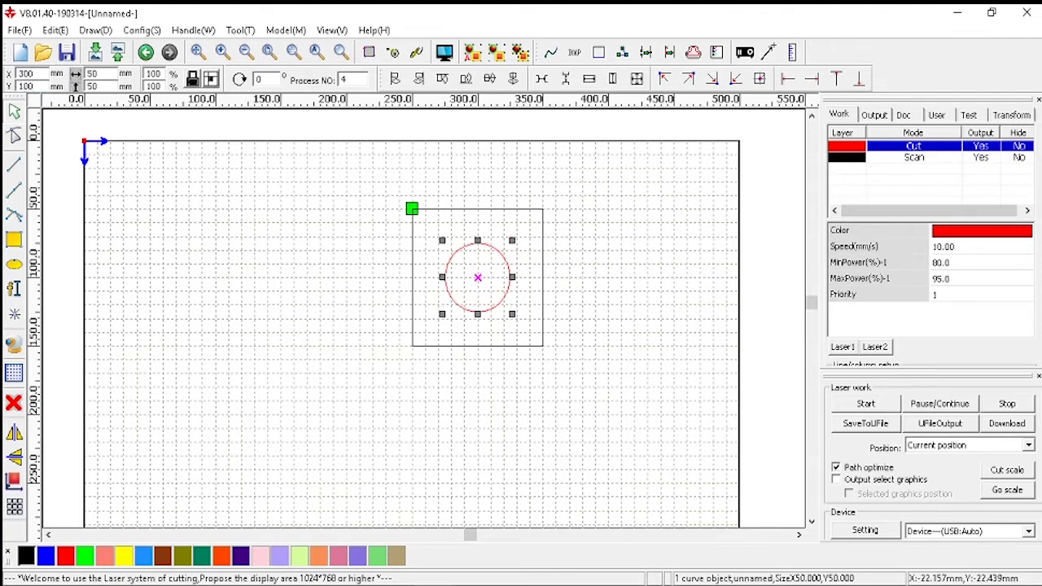
left_click(326, 257)
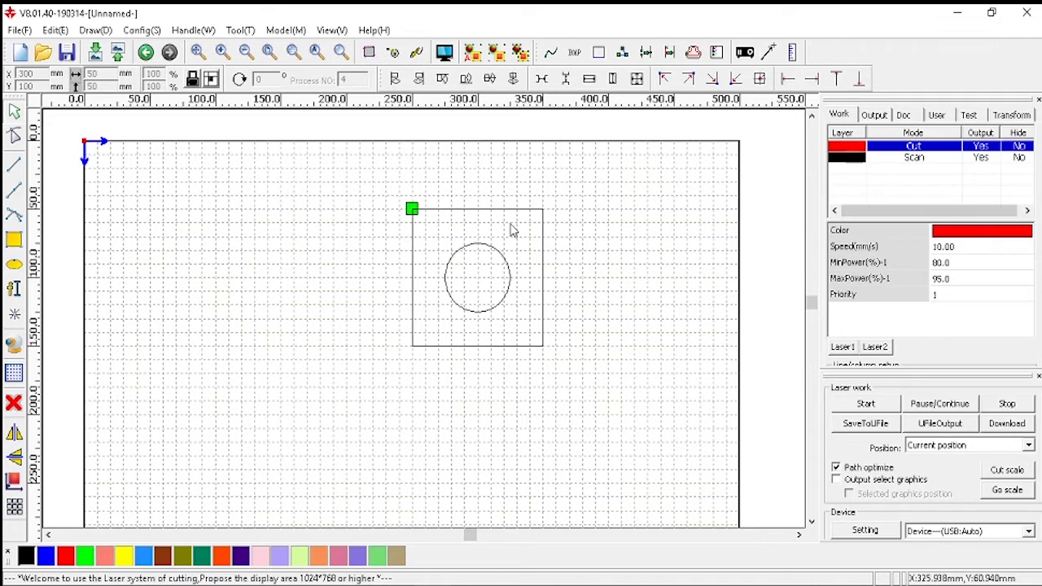
Step: Assign the square to the red layer, leaving the circle on the black layer
left_click(543, 221)
left_click(544, 222)
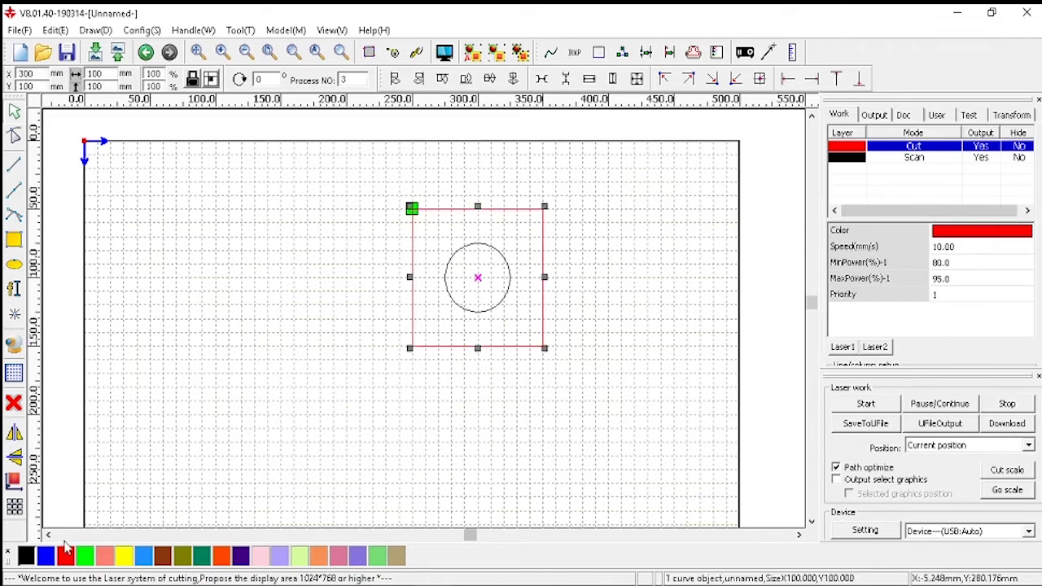
left_click(66, 554)
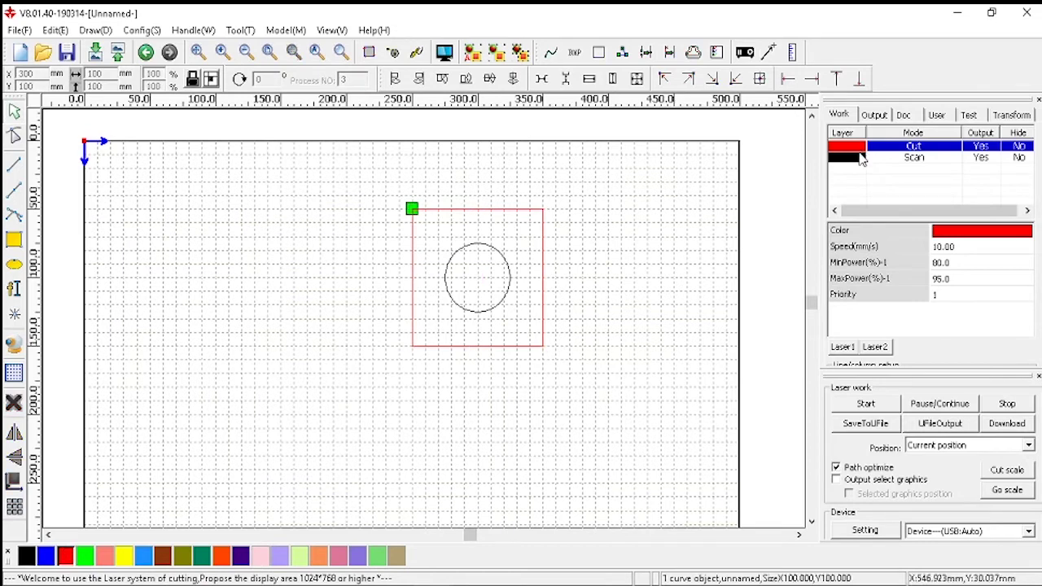
left_click(696, 250)
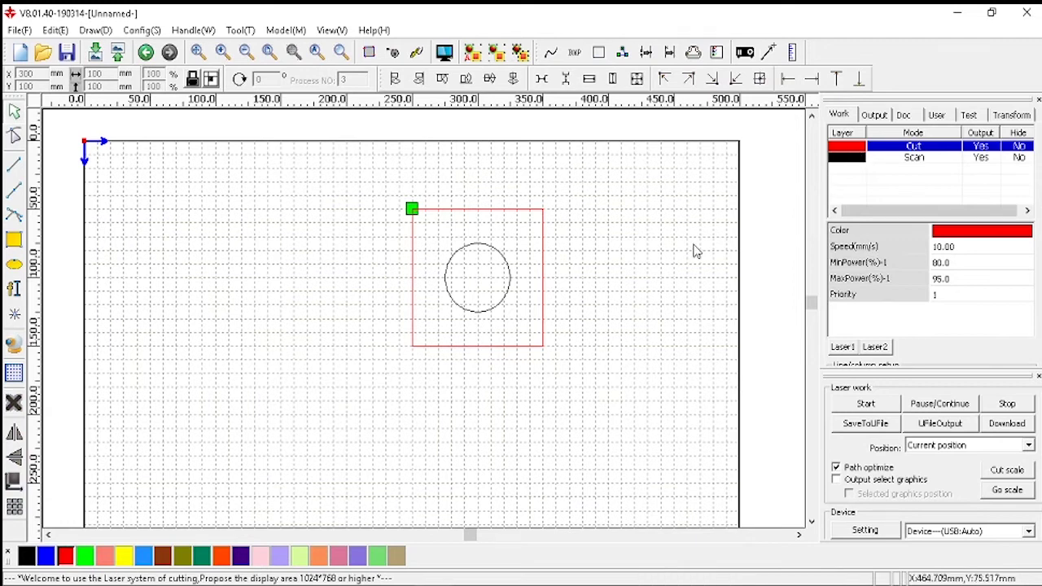
Step: Reorder the layers so that the black Scan layer is processed before the red Cut layer
left_click(858, 161)
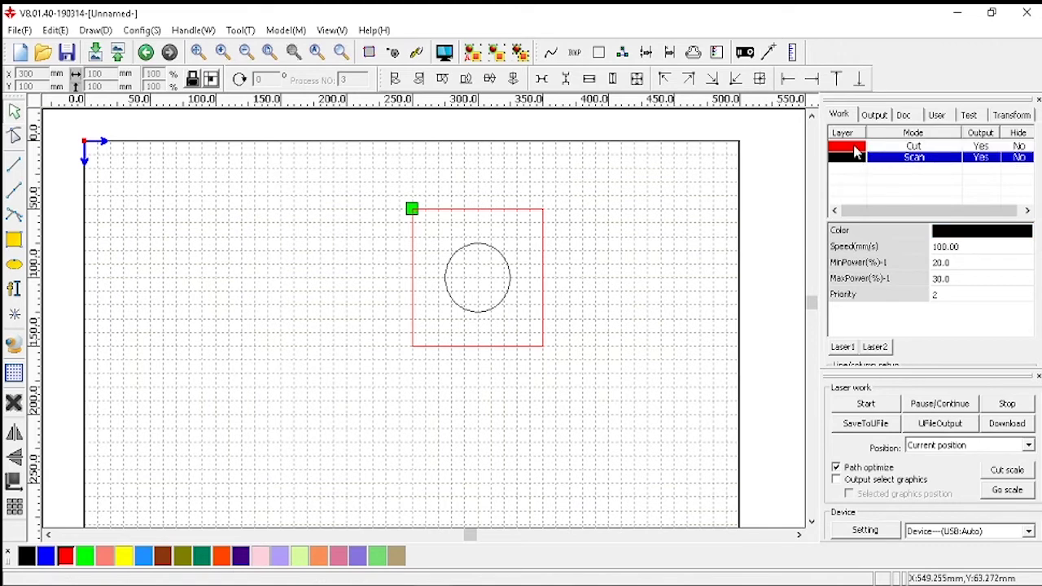
left_click(855, 150)
left_click_drag(855, 159, 855, 151)
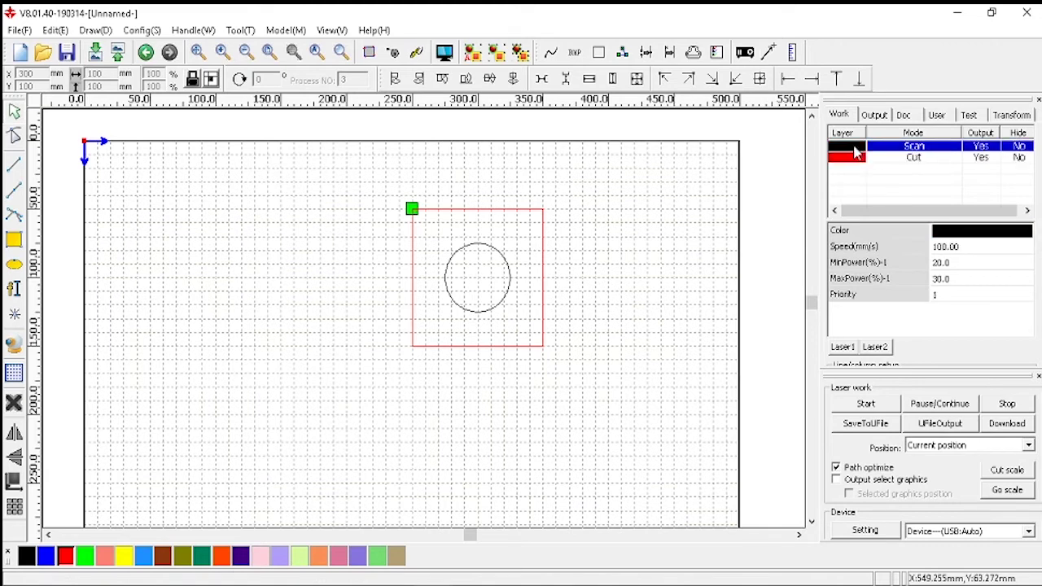
Step: Set the black layer's output to Yes, check its speed and processing mode, and accept its parameters
double_click(847, 152)
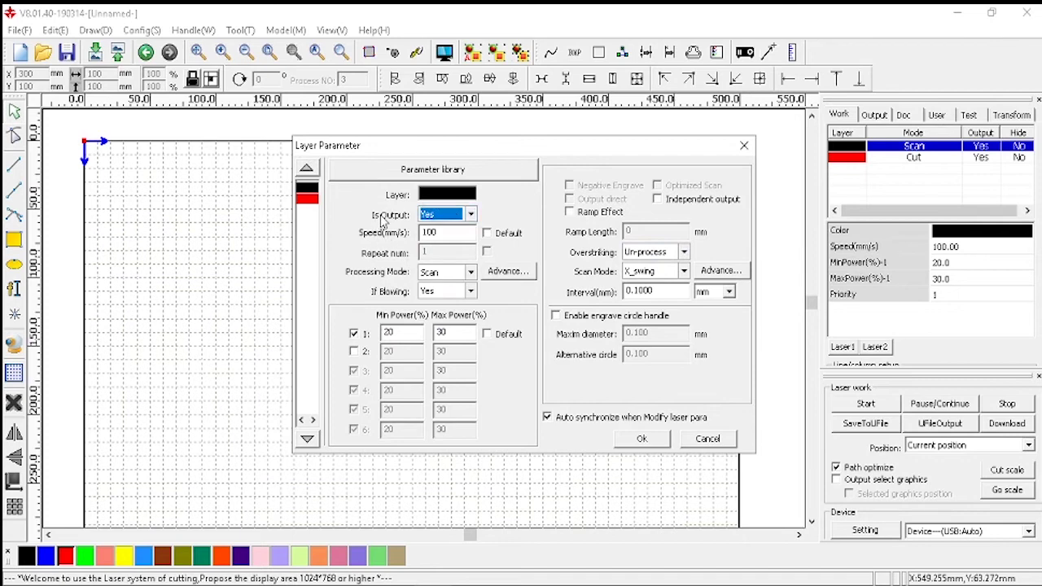
left_click(471, 214)
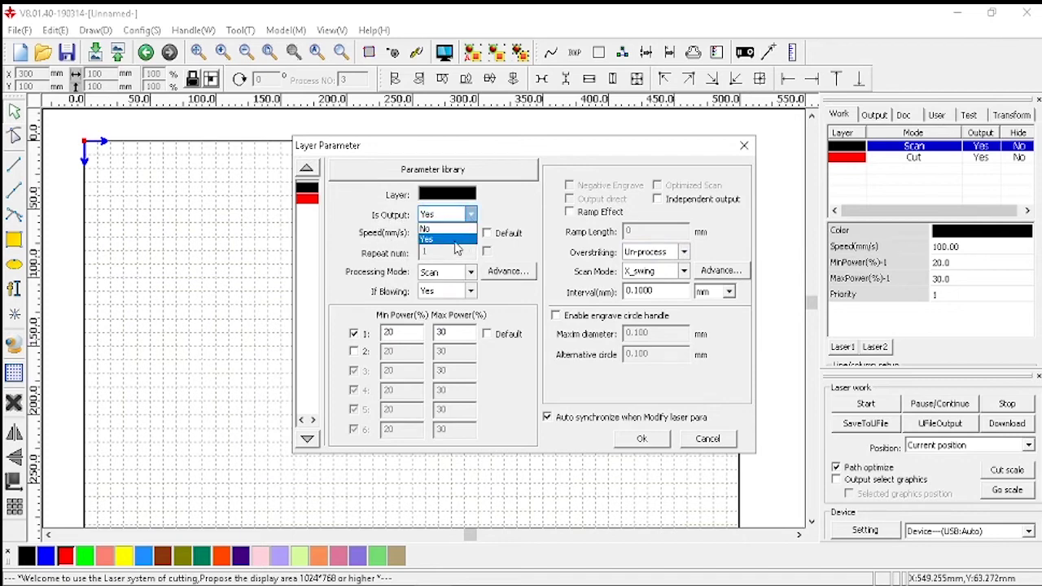
left_click(456, 236)
double_click(457, 233)
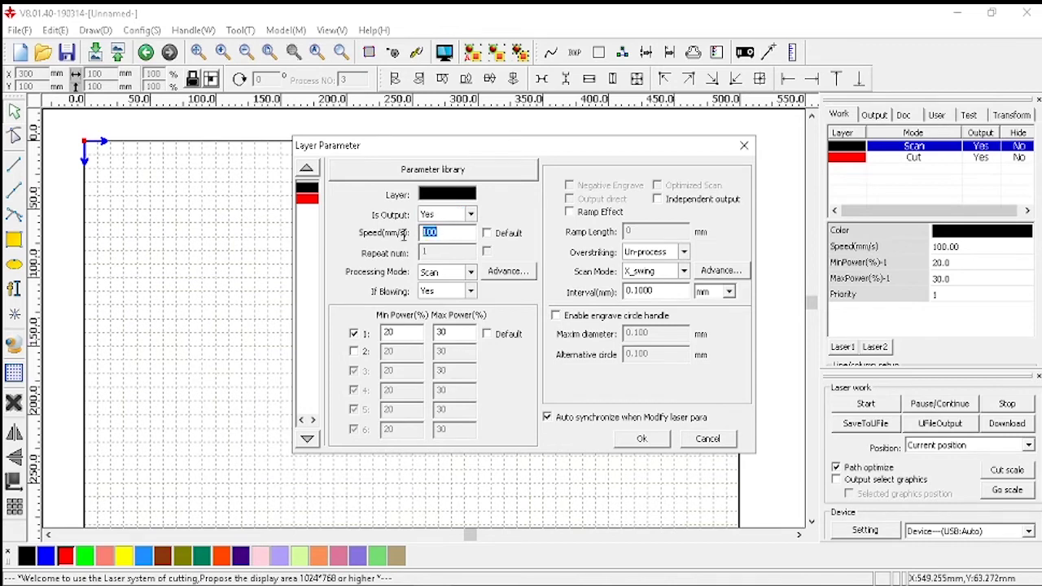
left_click(458, 232)
left_click(470, 275)
left_click(654, 441)
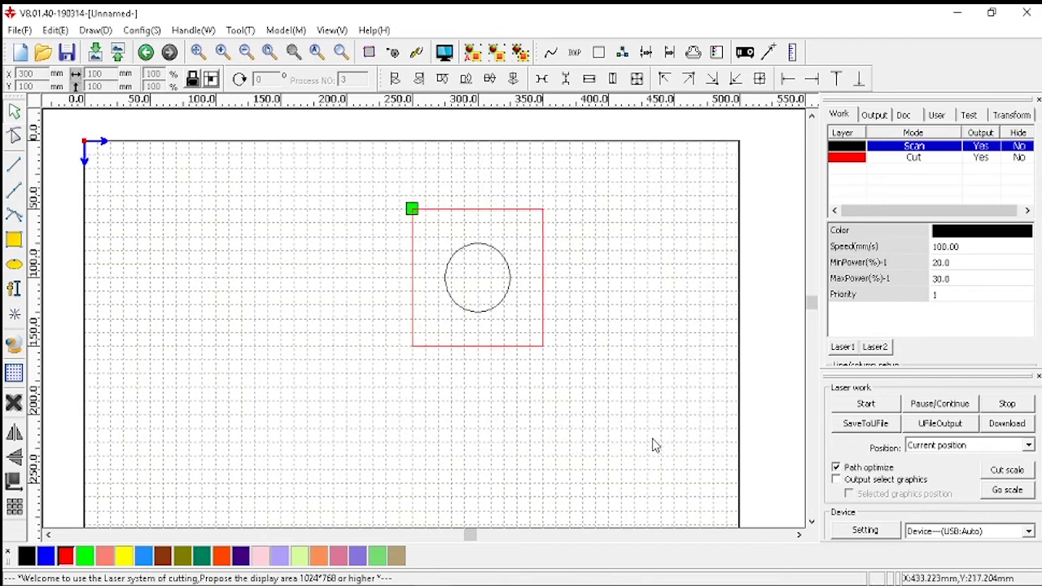
Step: Choose Cut as the red layer's processing mode and accept its parameters
double_click(841, 163)
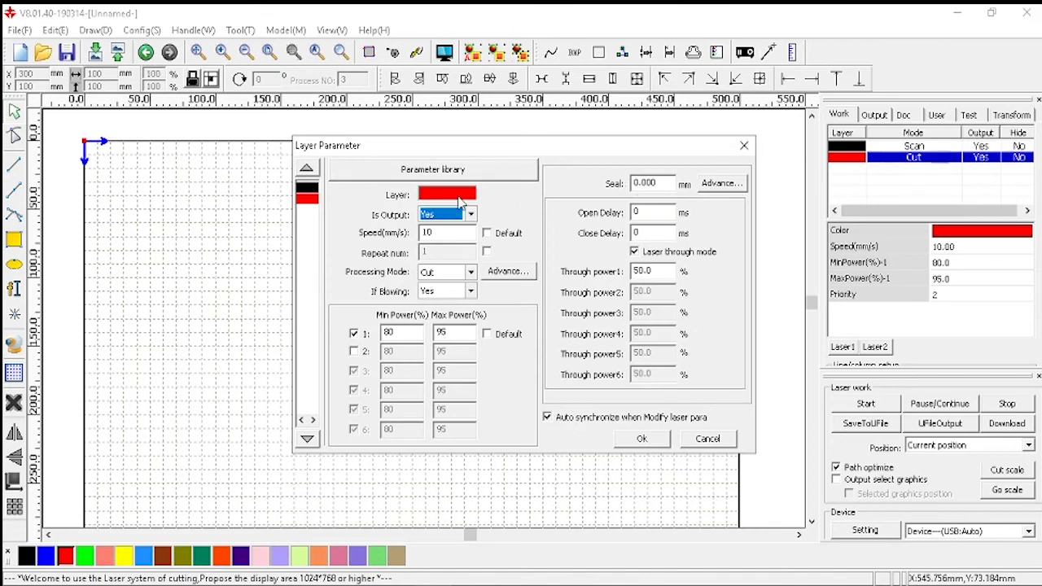
left_click(470, 272)
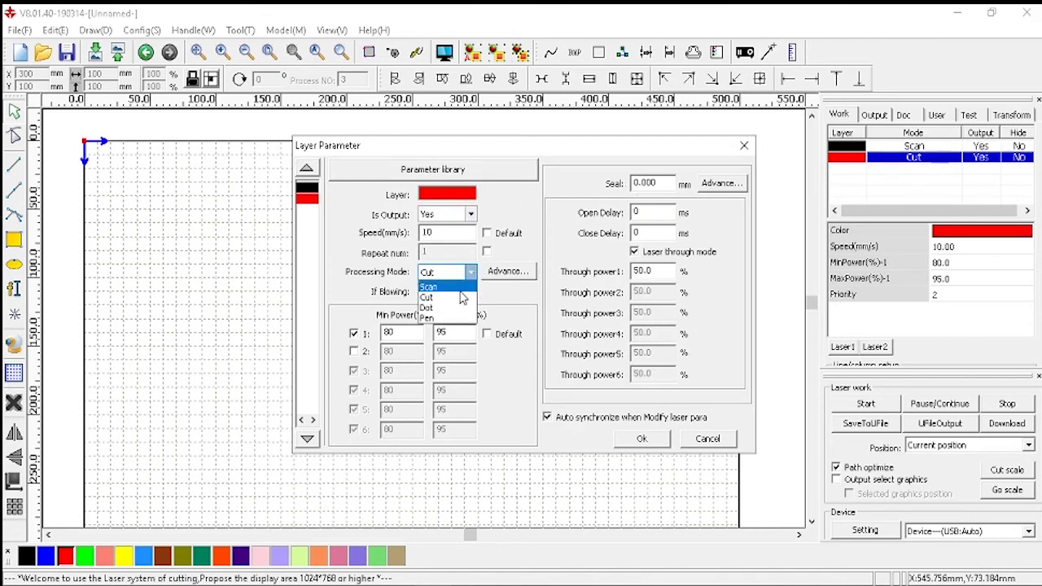
left_click(444, 304)
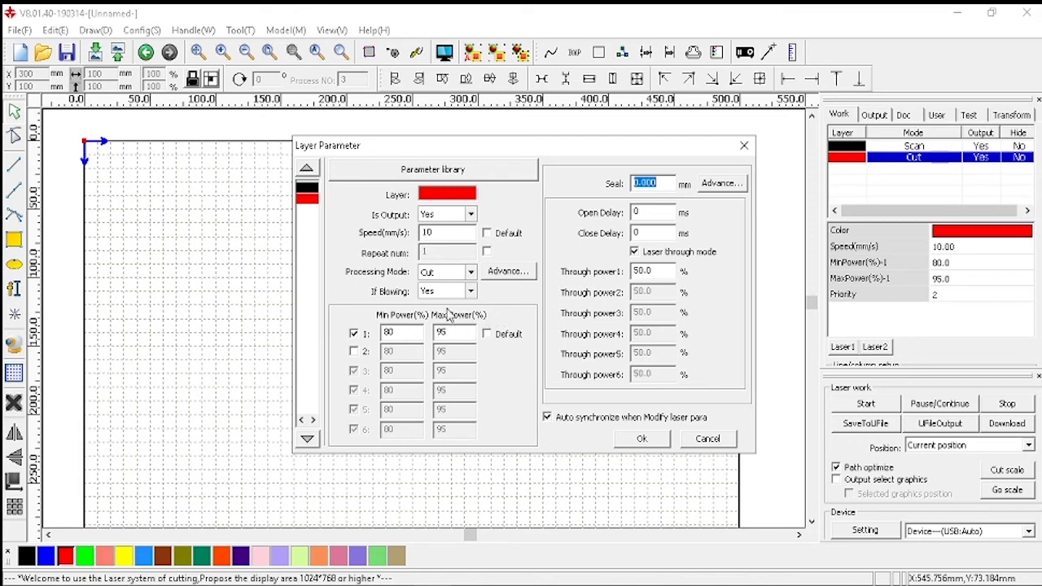
left_click(663, 439)
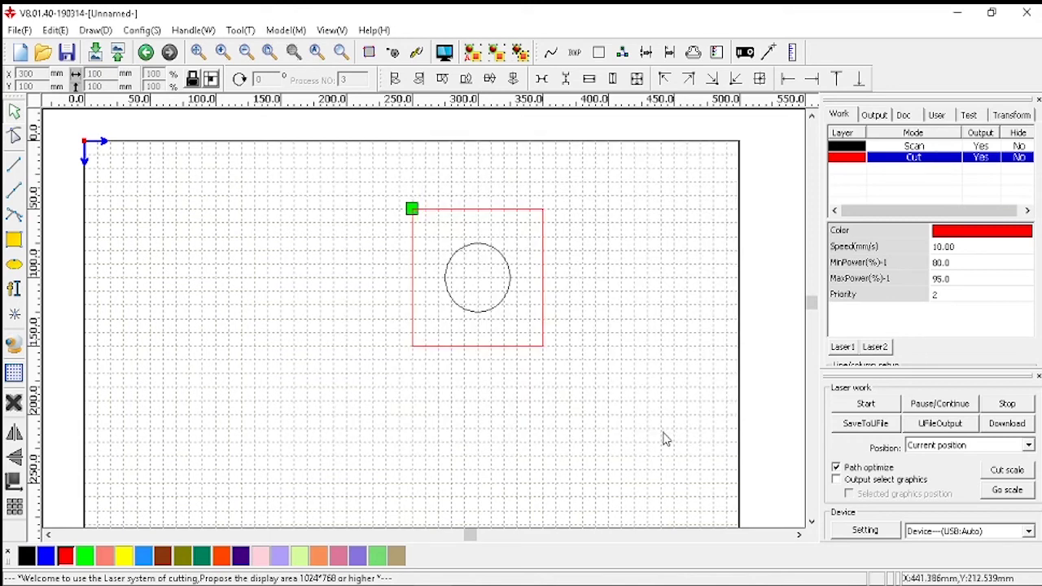